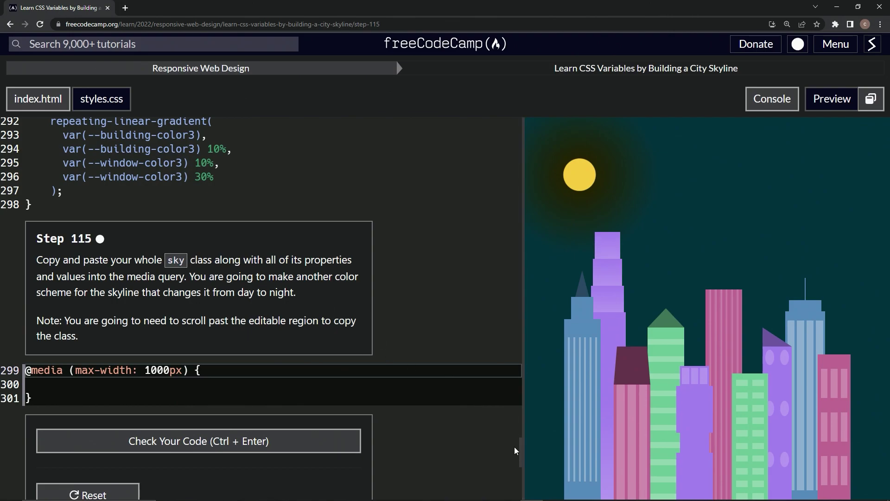
{"action": "scroll", "coordinate": [517, 438], "scroll_direction": "up", "scroll_amount": 3}
{"action": "scroll", "coordinate": [514, 417], "scroll_direction": "up", "scroll_amount": 5}
{"action": "scroll", "coordinate": [507, 376], "scroll_direction": "up", "scroll_amount": 5}
{"action": "scroll", "coordinate": [506, 376], "scroll_direction": "up", "scroll_amount": 5}
{"action": "scroll", "coordinate": [511, 348], "scroll_direction": "up", "scroll_amount": 6}
{"action": "scroll", "coordinate": [497, 313], "scroll_direction": "up", "scroll_amount": 2}
{"action": "scroll", "coordinate": [486, 292], "scroll_direction": "up", "scroll_amount": 5}
{"action": "scroll", "coordinate": [484, 275], "scroll_direction": "up", "scroll_amount": 6}
{"action": "scroll", "coordinate": [476, 240], "scroll_direction": "up", "scroll_amount": 2}
{"action": "scroll", "coordinate": [478, 236], "scroll_direction": "up", "scroll_amount": 3}
{"action": "scroll", "coordinate": [480, 216], "scroll_direction": "up", "scroll_amount": 4}
{"action": "scroll", "coordinate": [483, 196], "scroll_direction": "up", "scroll_amount": 3}
{"action": "scroll", "coordinate": [483, 178], "scroll_direction": "up", "scroll_amount": 3}
{"action": "scroll", "coordinate": [486, 163], "scroll_direction": "up", "scroll_amount": 3}
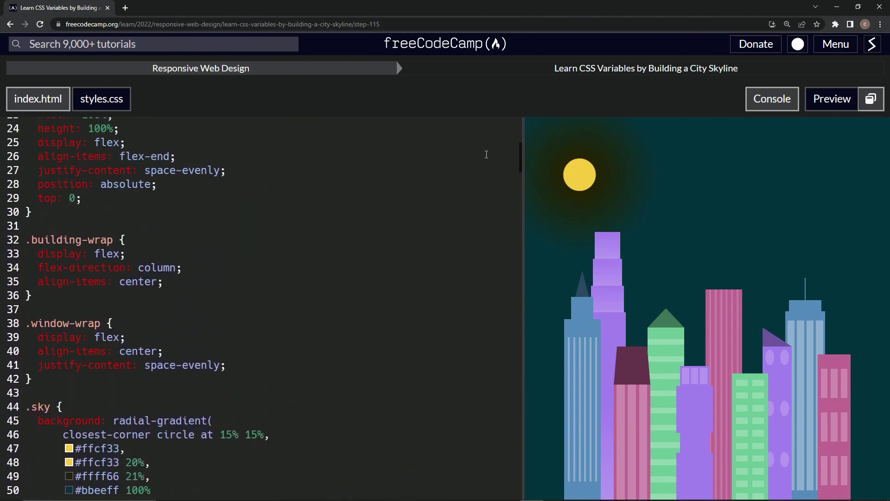
{"action": "scroll", "coordinate": [417, 187], "scroll_direction": "down", "scroll_amount": 1}
{"action": "scroll", "coordinate": [369, 208], "scroll_direction": "down", "scroll_amount": 1}
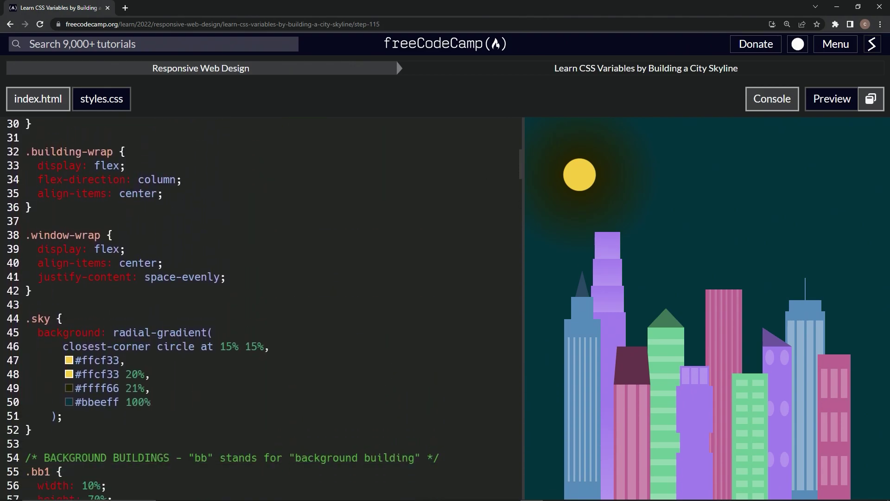
Select and copy the .sky rule (lines 44–51), then return to the media query
{"action": "left_click_drag", "start_coordinate": [34, 431], "coordinate": [26, 322]}
{"action": "key", "text": "ctrl+c"}
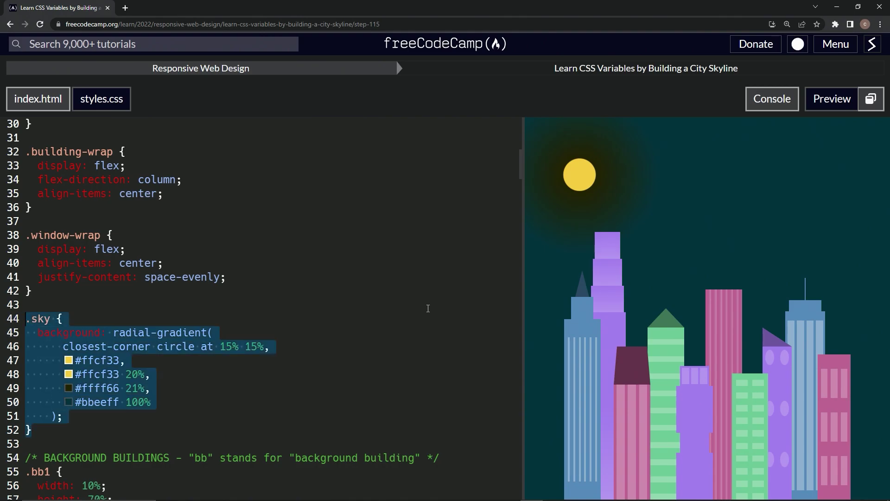
{"action": "left_click_drag", "start_coordinate": [521, 162], "coordinate": [523, 455]}
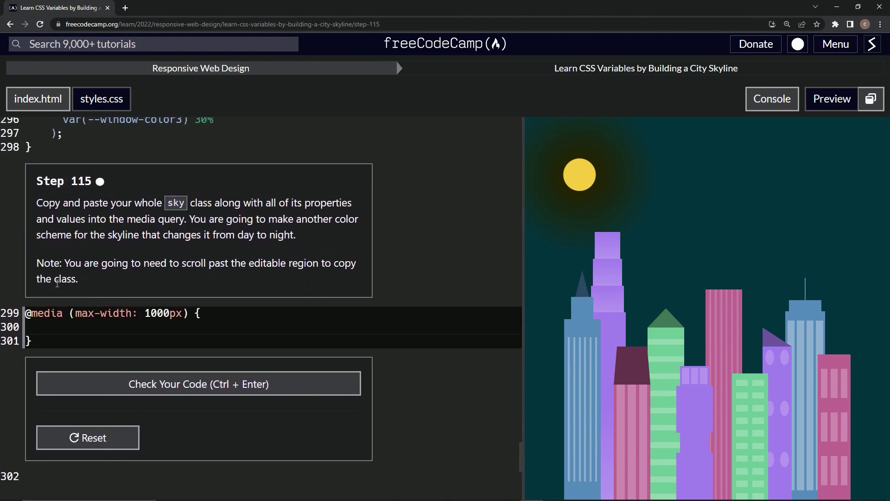
Paste the copied .sky rule into the max-width 1000px media query and indent its closing brace
{"action": "left_click", "coordinate": [211, 315]}
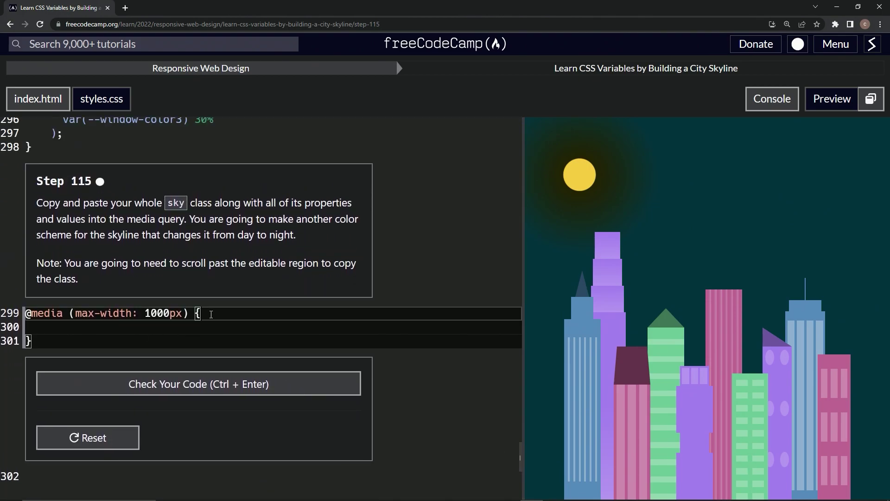
{"action": "key", "text": "Down"}
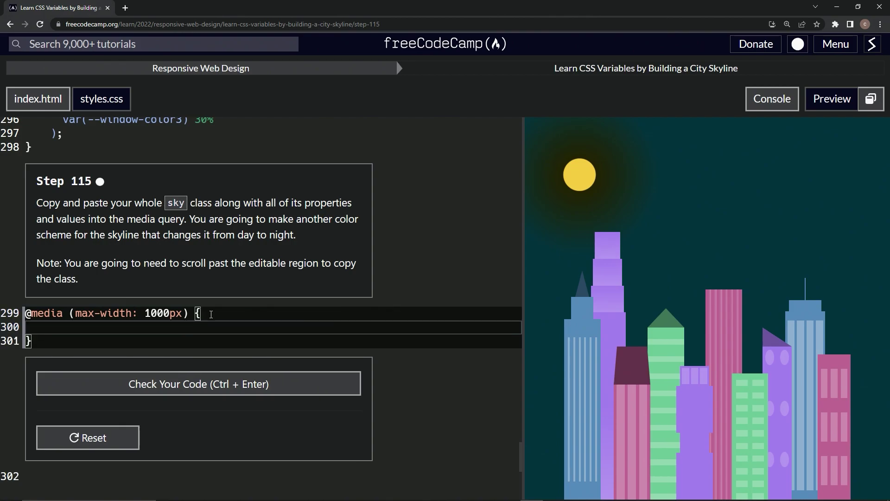
{"action": "key", "text": "ctrl+v"}
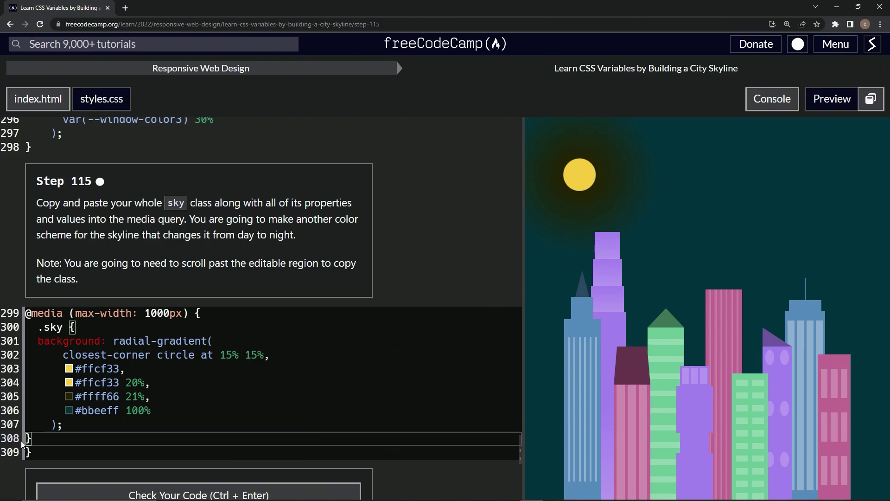
{"action": "key", "text": "Tab"}
{"action": "scroll", "coordinate": [214, 445], "scroll_direction": "down", "scroll_amount": 2}
Check the code for step 115, then submit it to advance to Step 116
{"action": "left_click", "coordinate": [213, 412]}
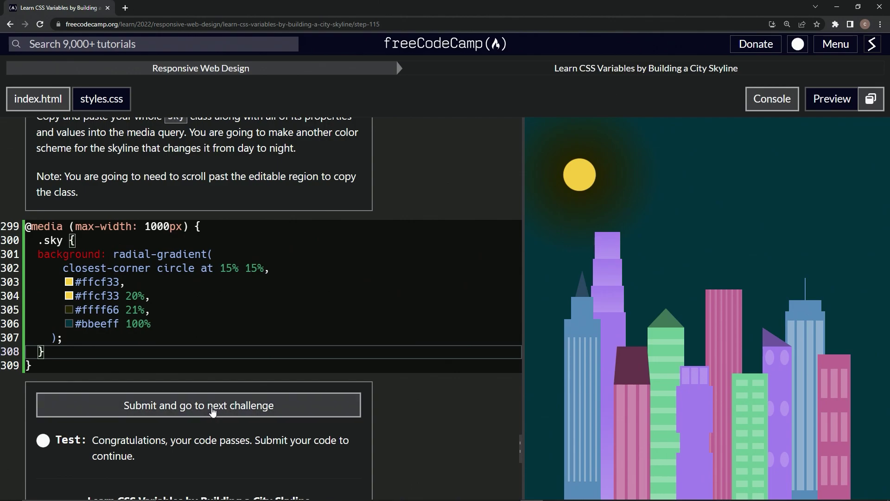
{"action": "left_click", "coordinate": [213, 411]}
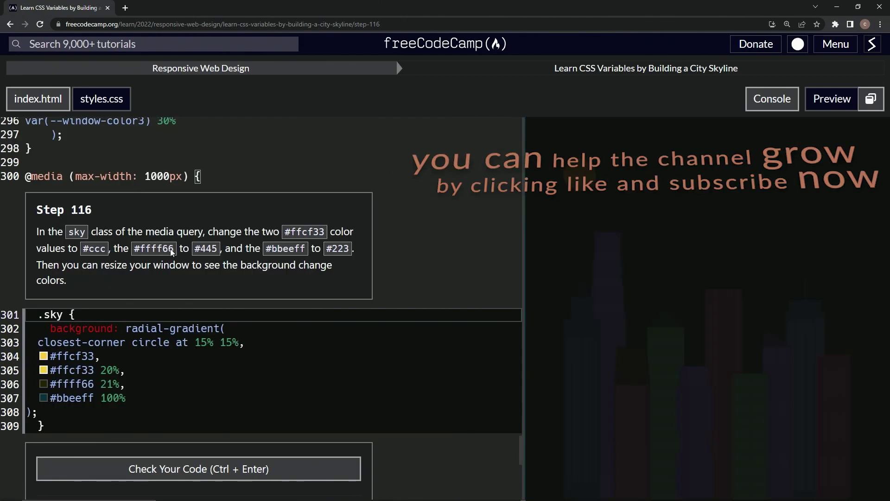